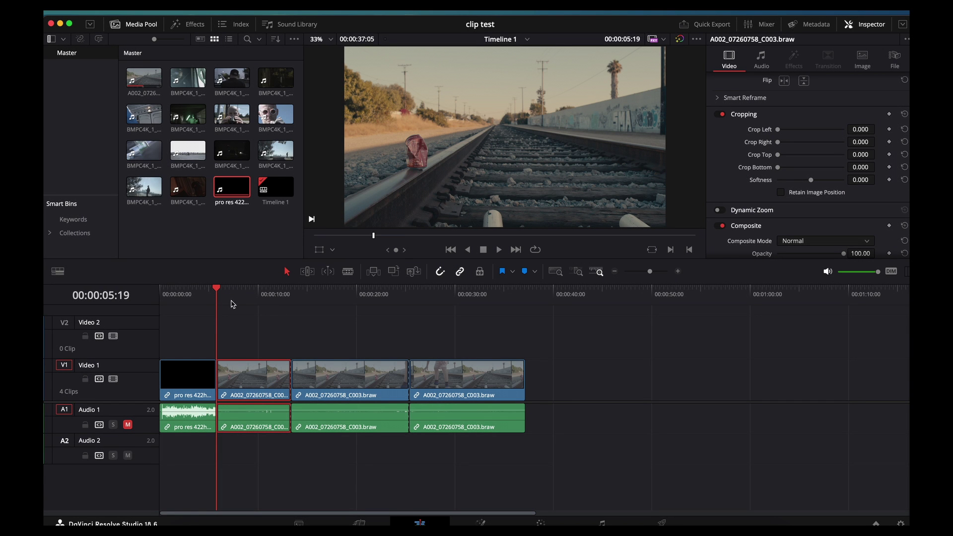
Apply 2.39 output blanking to the timeline while viewing the first railway clip
{"action": "left_click_drag", "start_coordinate": [243, 295], "coordinate": [328, 295]}
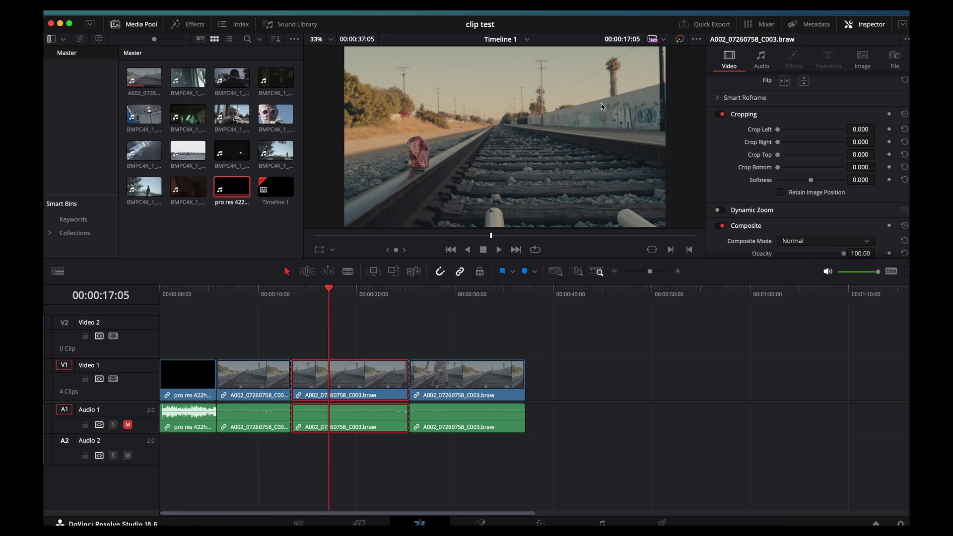
{"action": "left_click_drag", "start_coordinate": [194, 304], "coordinate": [255, 303]}
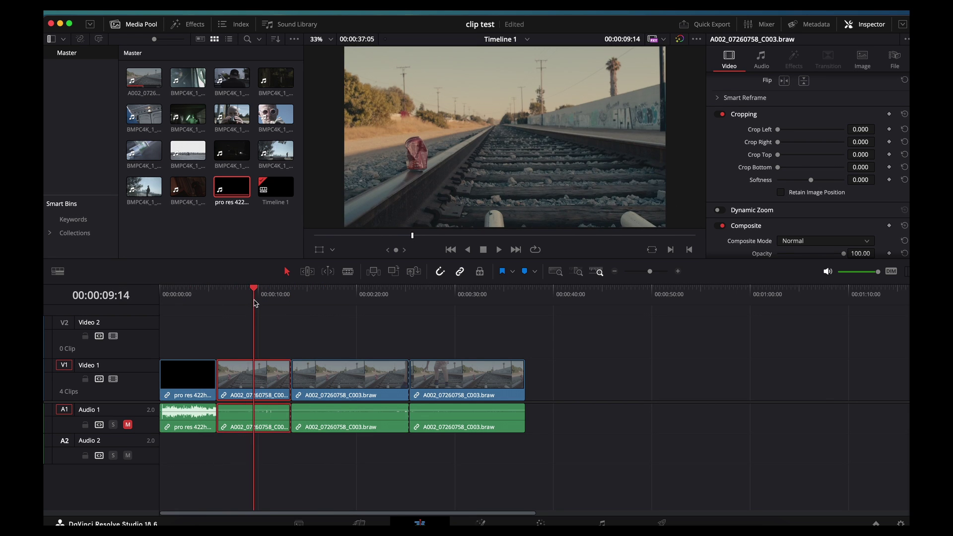
{"action": "left_click", "coordinate": [210, 10]}
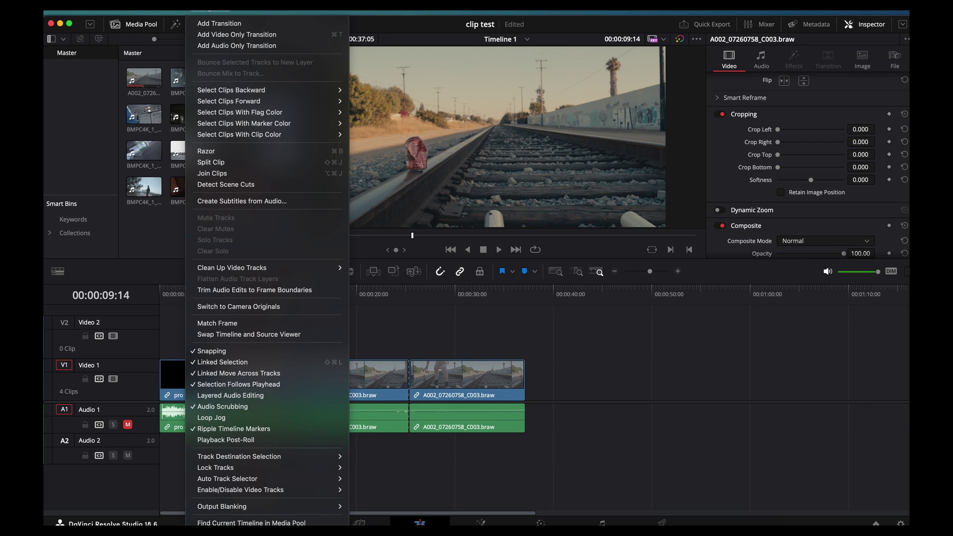
{"action": "mouse_move", "coordinate": [293, 510]}
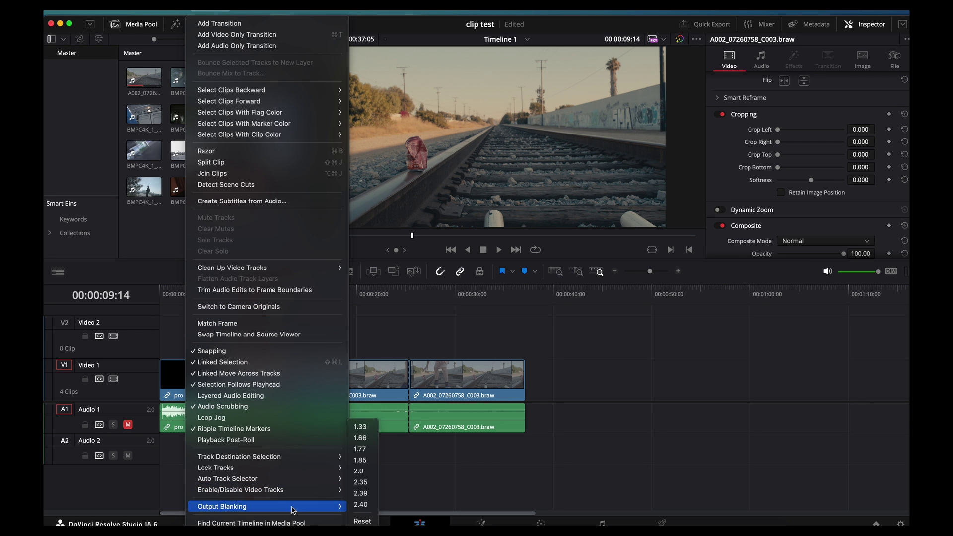
{"action": "left_click", "coordinate": [361, 494]}
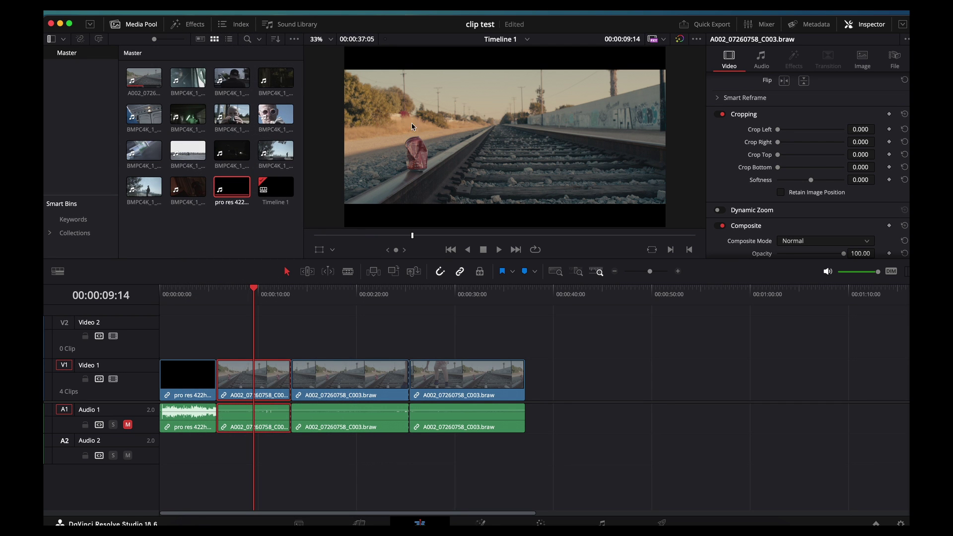
Check the logo clip with the blanking applied, and reset the timeline's output blanking
{"action": "left_click_drag", "start_coordinate": [235, 302], "coordinate": [195, 307]}
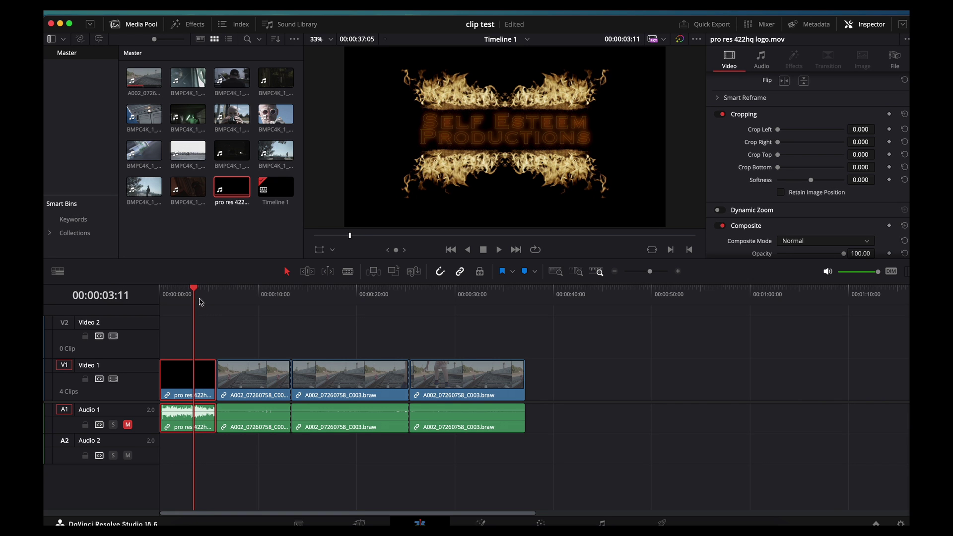
{"action": "left_click", "coordinate": [202, 6]}
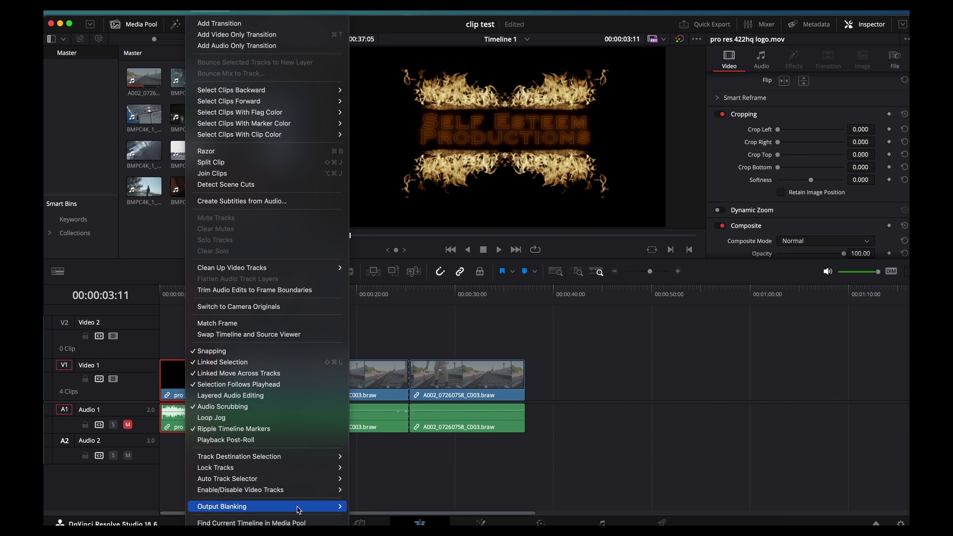
{"action": "mouse_move", "coordinate": [318, 506]}
{"action": "left_click", "coordinate": [362, 521]}
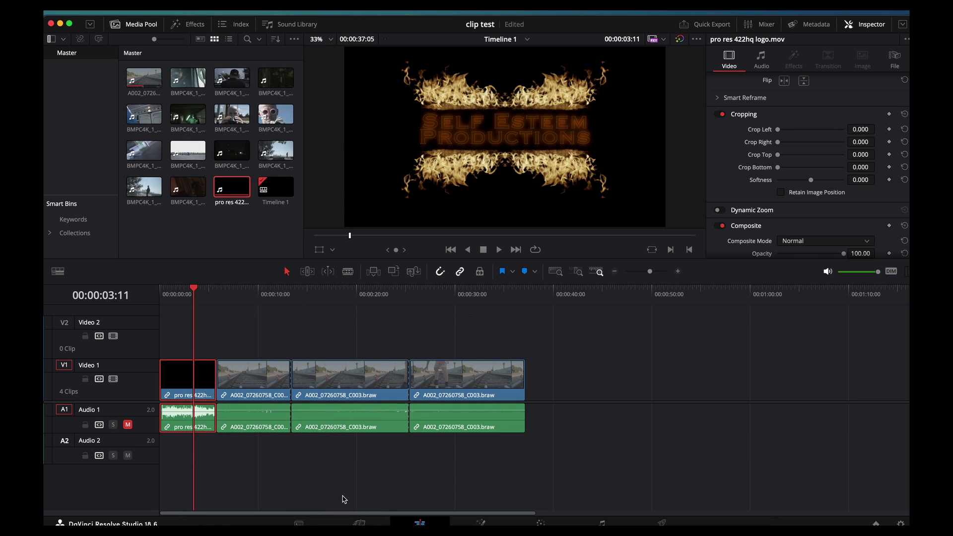
{"action": "left_click_drag", "start_coordinate": [217, 302], "coordinate": [237, 353]}
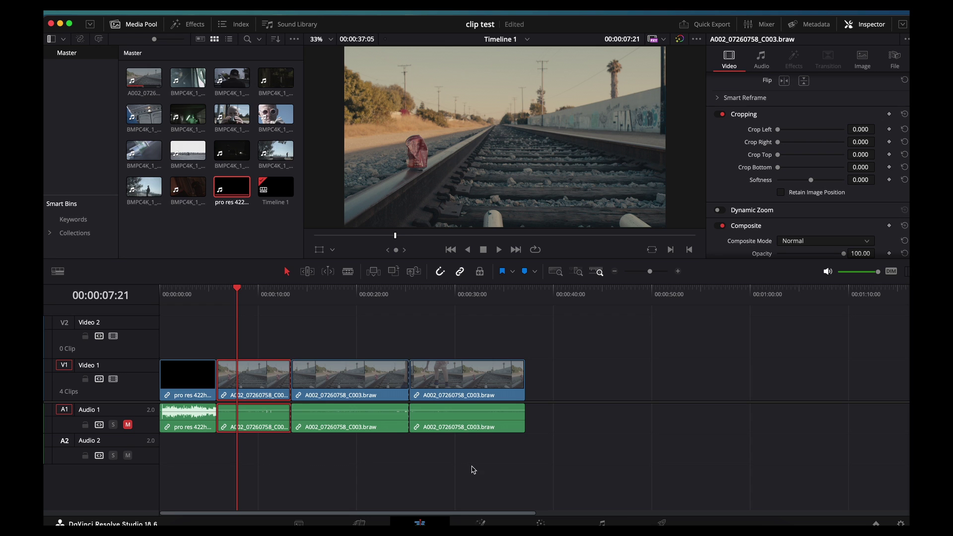
Switch to the Color page and view each of the four clips, ending on clip 02
{"action": "left_click", "coordinate": [535, 523]}
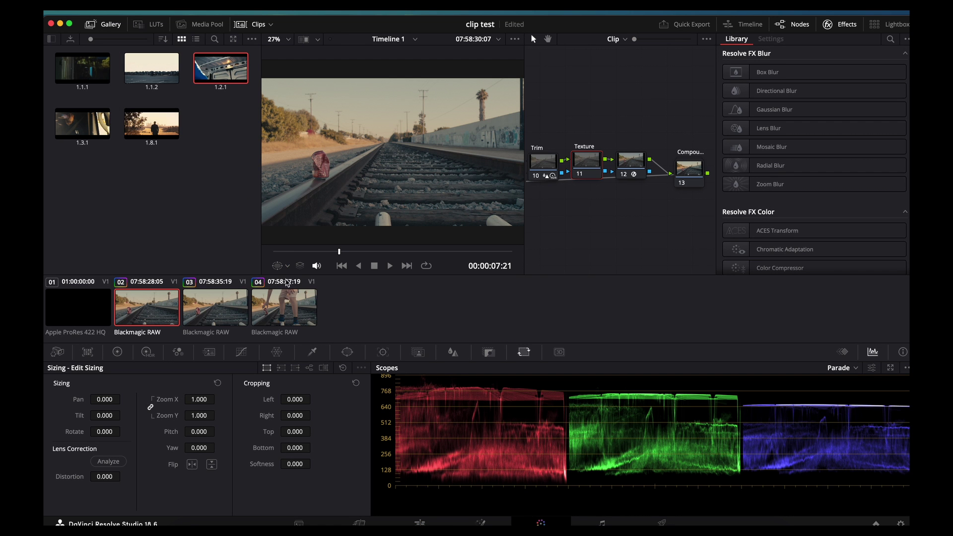
{"action": "left_click", "coordinate": [79, 309]}
{"action": "left_click", "coordinate": [130, 318]}
{"action": "left_click", "coordinate": [224, 314]}
{"action": "left_click", "coordinate": [277, 318]}
{"action": "left_click", "coordinate": [94, 312]}
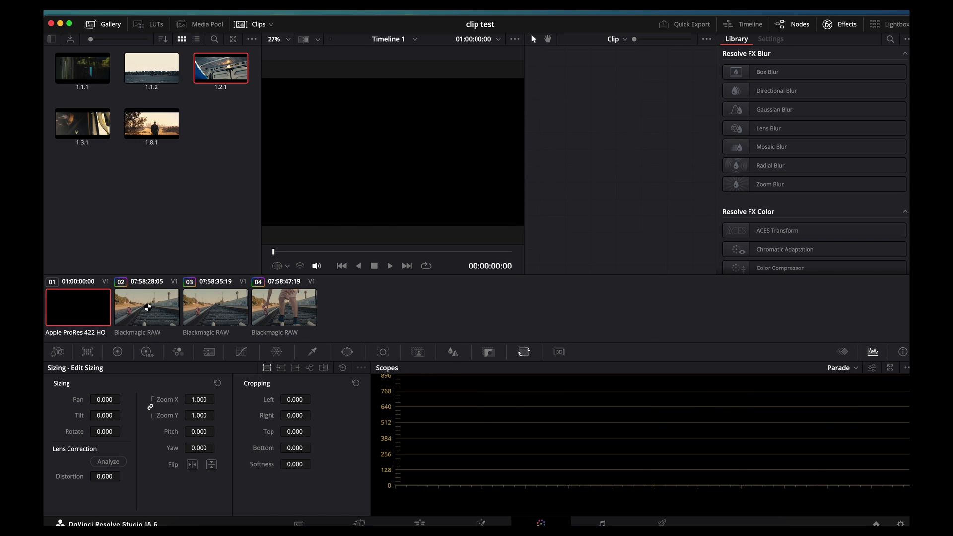
{"action": "left_click", "coordinate": [149, 307]}
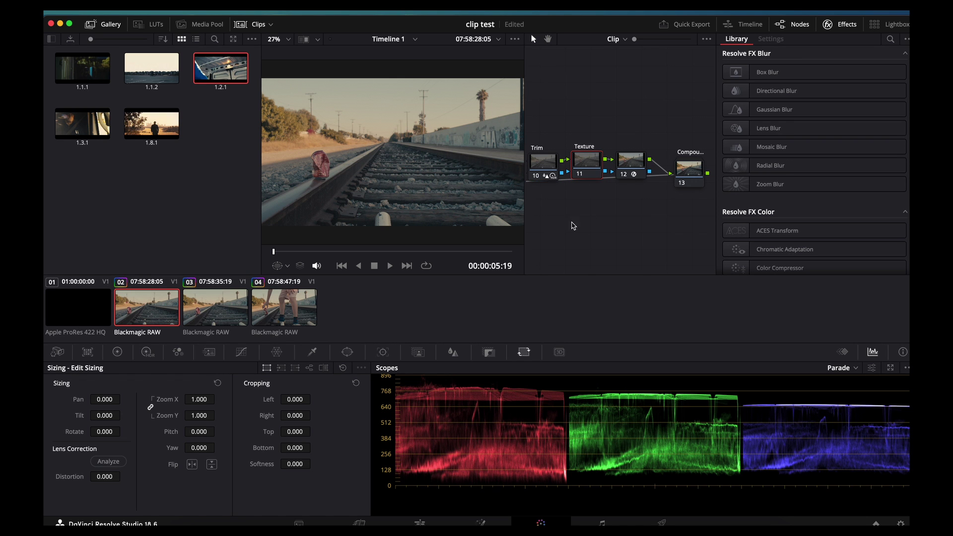
Select the exp/bal node near the start of clip 02's node graph
{"action": "scroll", "coordinate": [575, 226], "scroll_direction": "left", "scroll_amount": 3}
{"action": "scroll", "coordinate": [649, 192], "scroll_direction": "right", "scroll_amount": 4}
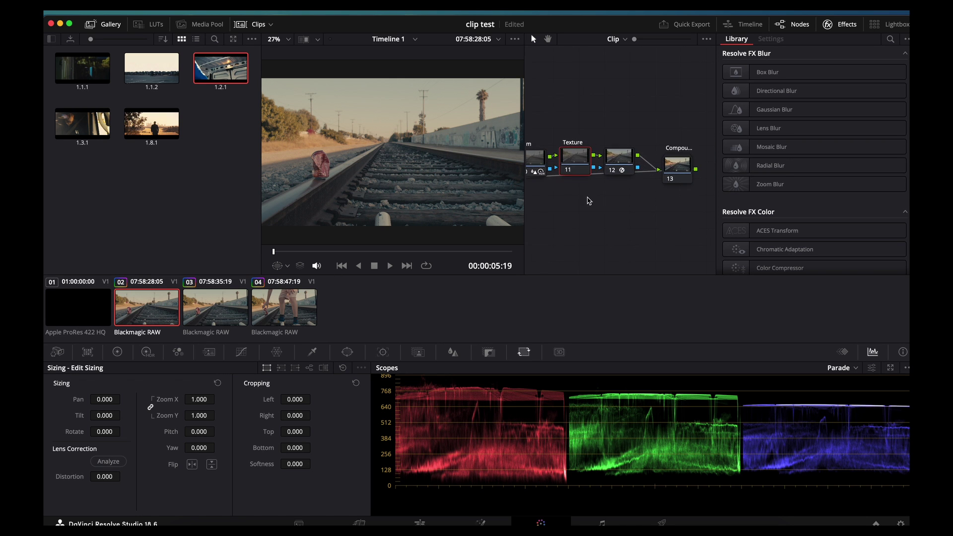
{"action": "scroll", "coordinate": [659, 247], "scroll_direction": "left", "scroll_amount": 3}
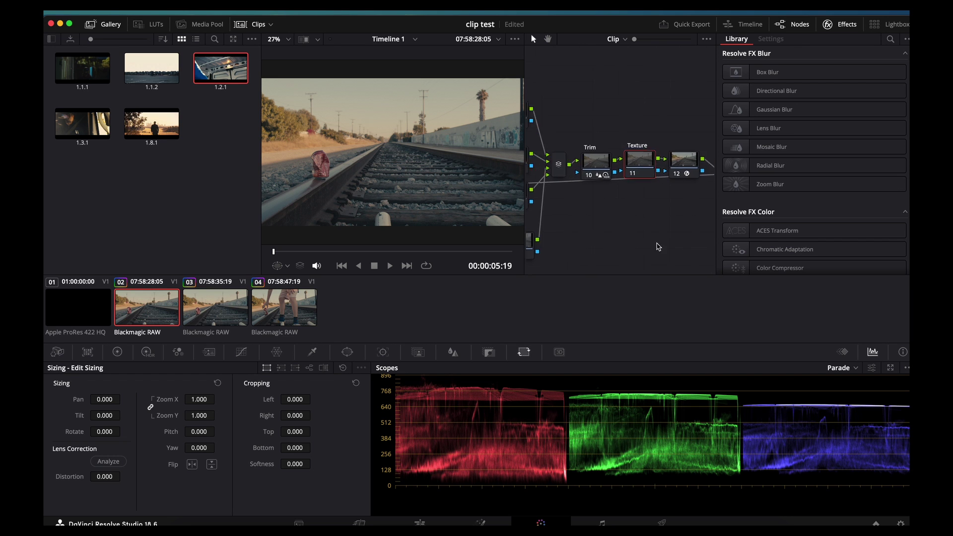
{"action": "scroll", "coordinate": [658, 246], "scroll_direction": "left", "scroll_amount": 10}
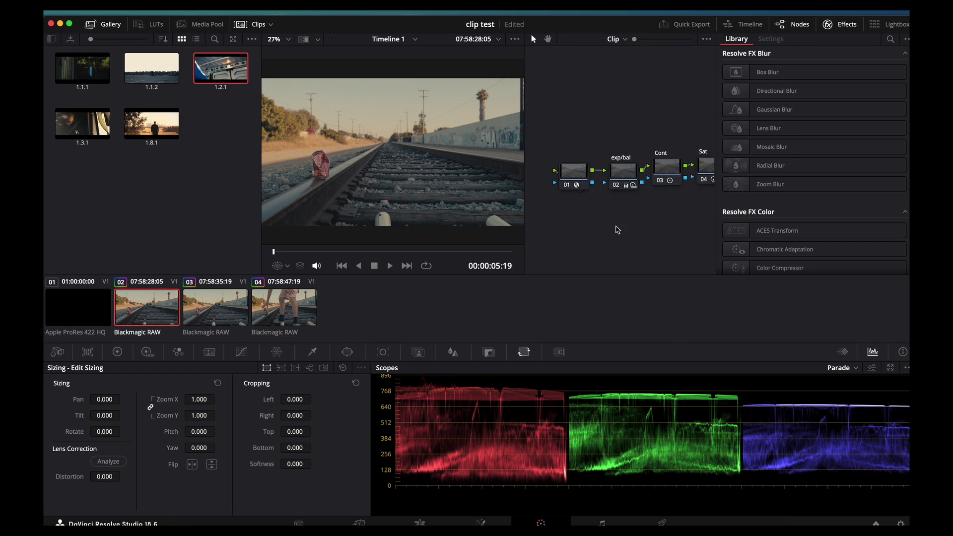
{"action": "scroll", "coordinate": [617, 230], "scroll_direction": "right", "scroll_amount": 1}
{"action": "left_click", "coordinate": [615, 178]}
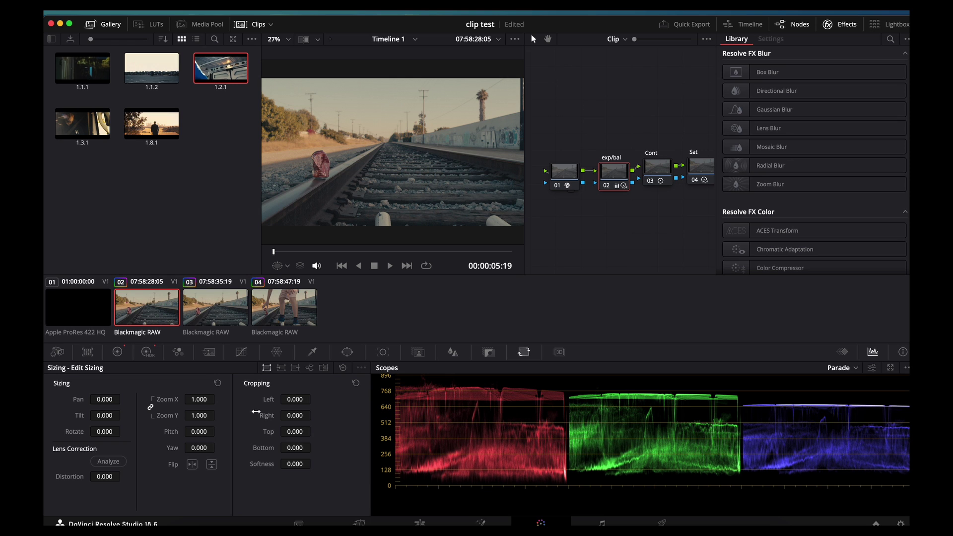
Crop clip 02 in Edit Sizing, setting the top crop to 291.8 and the bottom crop to 314.2
{"action": "left_click", "coordinate": [281, 368]}
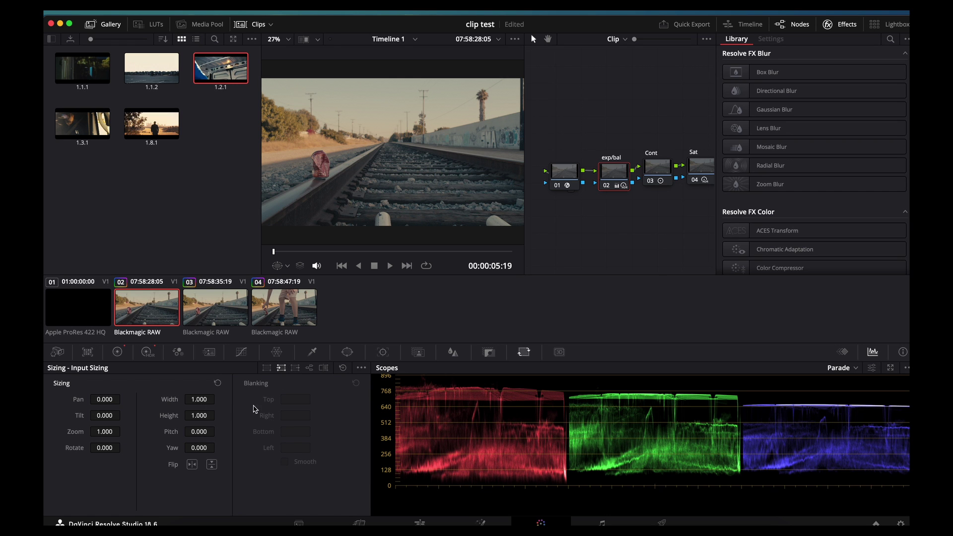
{"action": "left_click", "coordinate": [267, 369]}
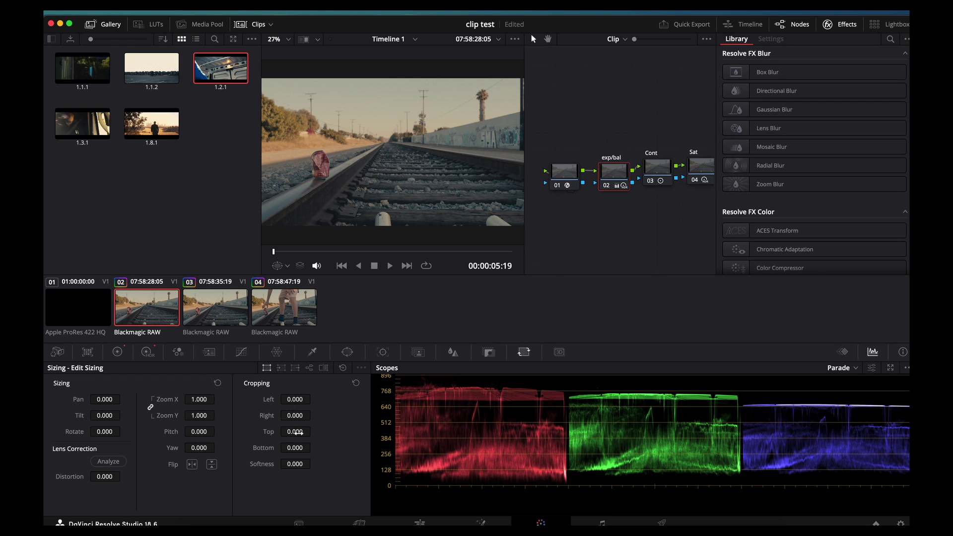
{"action": "mouse_move", "coordinate": [295, 432]}
{"action": "left_mouse_down"}
{"action": "mouse_move", "coordinate": [314, 432]}
{"action": "mouse_move", "coordinate": [293, 431]}
{"action": "left_mouse_up"}
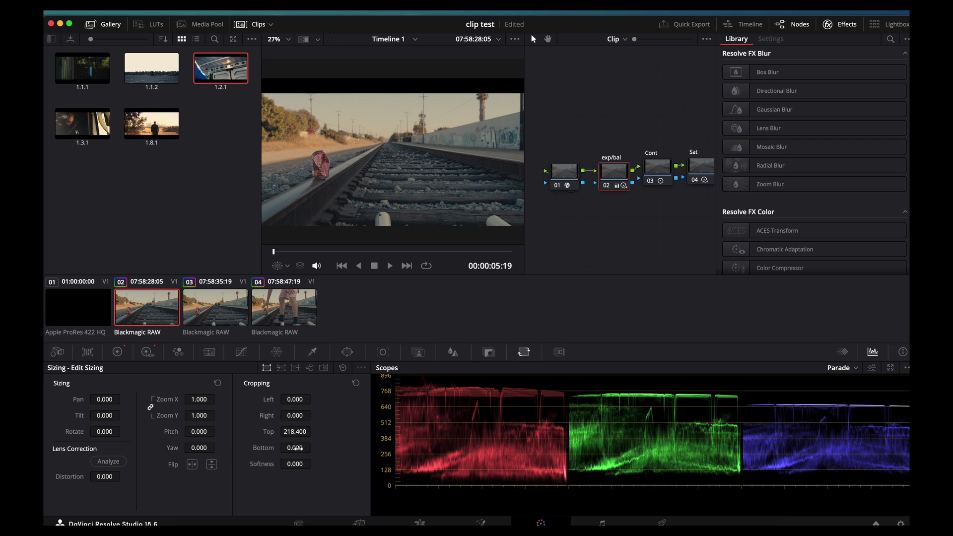
{"action": "left_click_drag", "start_coordinate": [295, 448], "coordinate": [296, 451]}
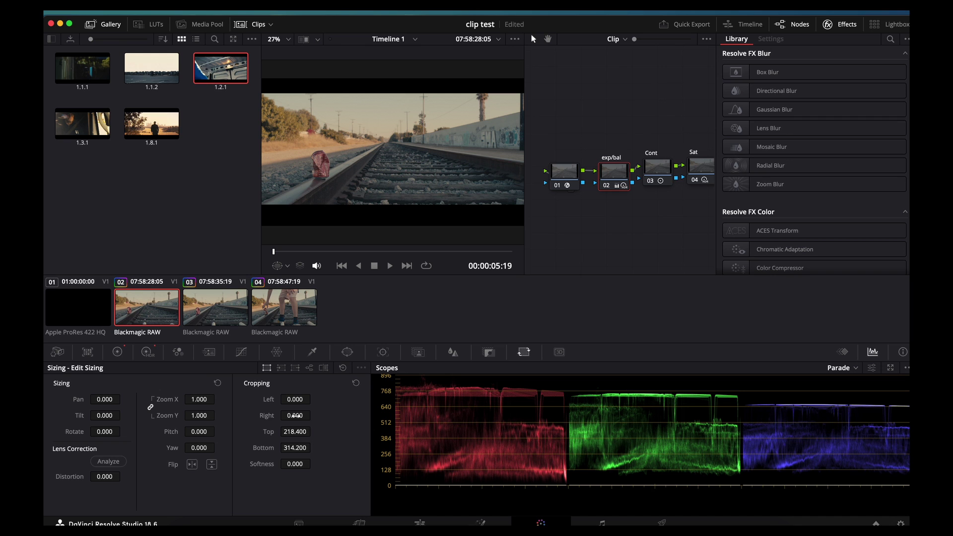
{"action": "left_click_drag", "start_coordinate": [296, 429], "coordinate": [313, 431]}
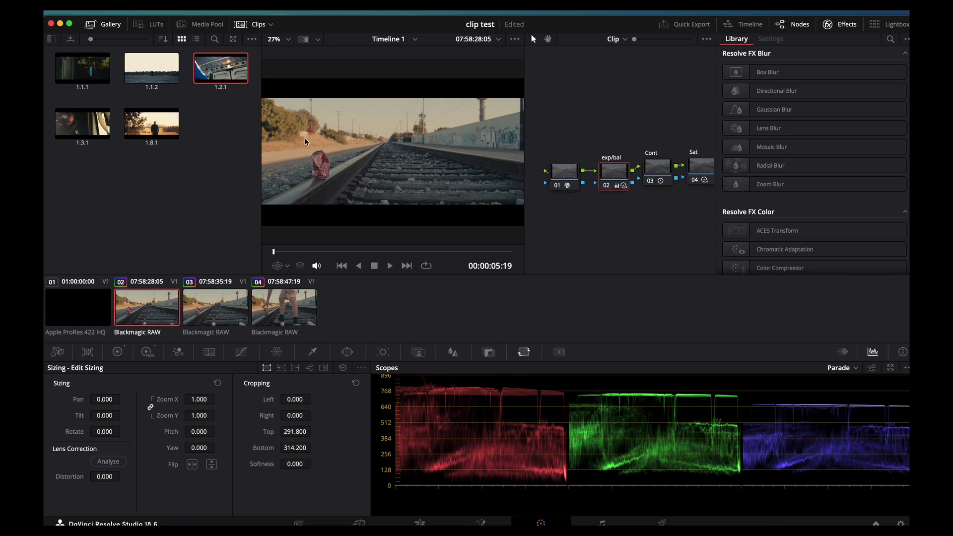
Try 2.39 output blanking over the cropped clip 02, and reset the output blanking
{"action": "left_click", "coordinate": [209, 5]}
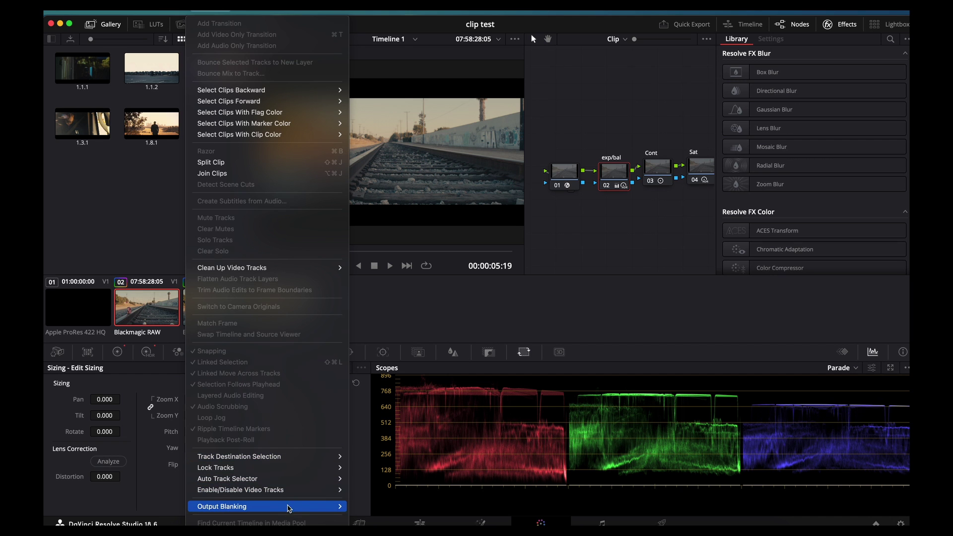
{"action": "mouse_move", "coordinate": [338, 507]}
{"action": "left_click", "coordinate": [367, 495]}
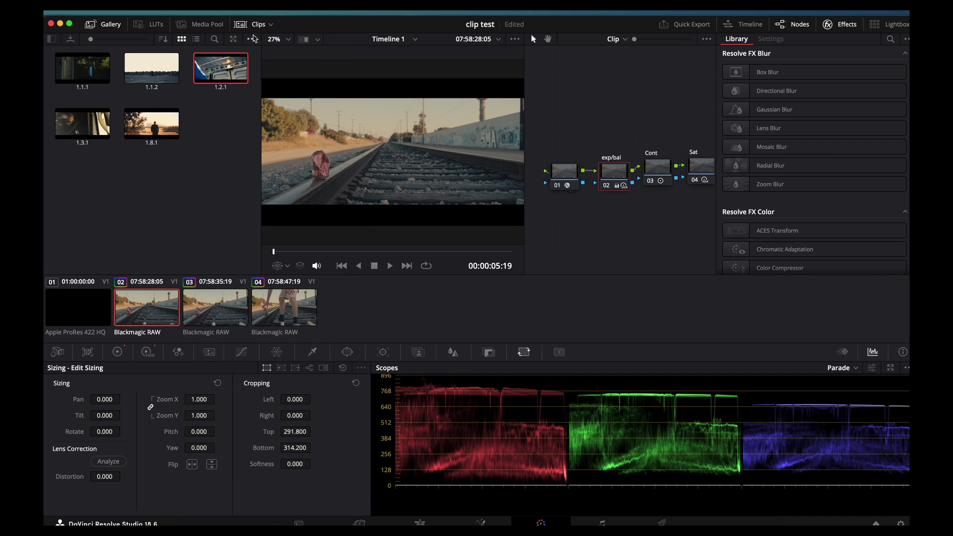
{"action": "left_click", "coordinate": [209, 5]}
{"action": "mouse_move", "coordinate": [338, 507]}
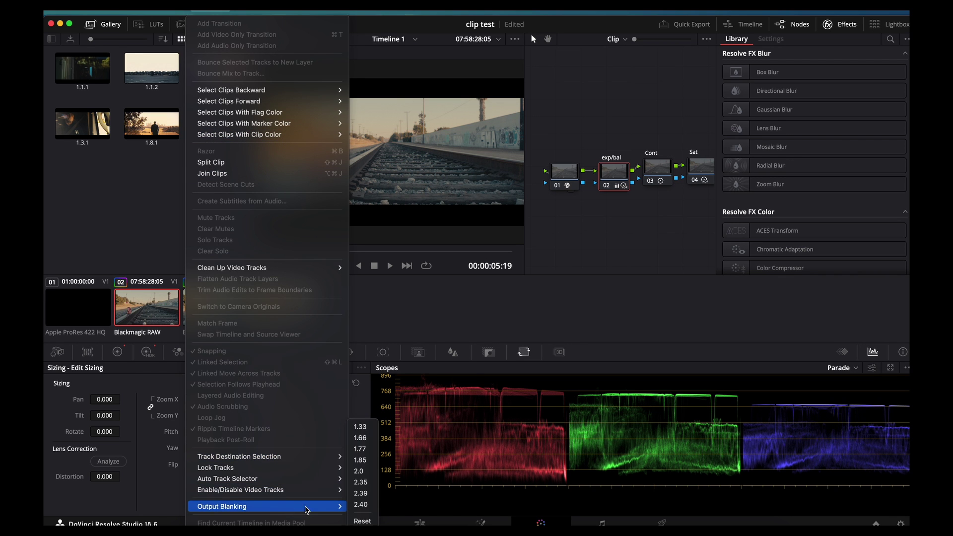
{"action": "left_click", "coordinate": [361, 521]}
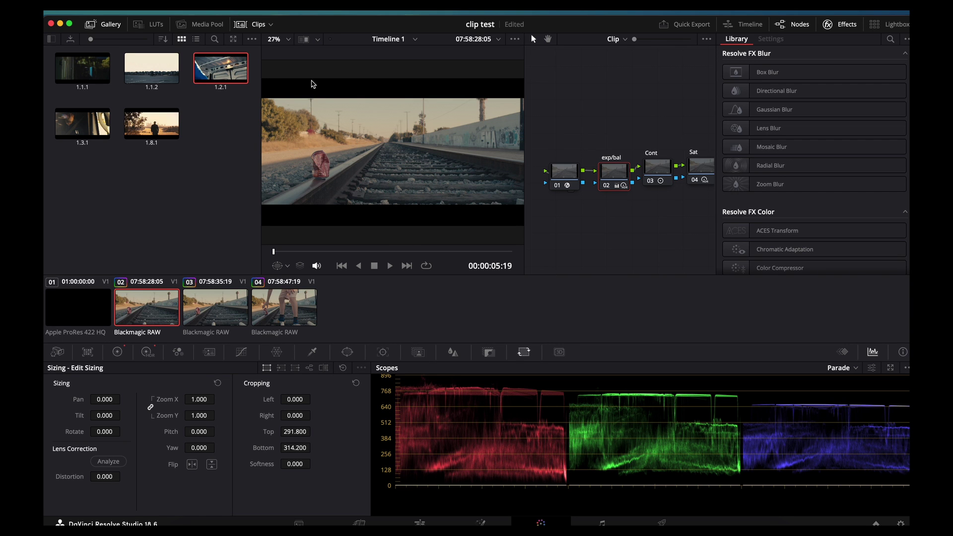
Scrub through logo clip 01 to check its framing
{"action": "left_click", "coordinate": [77, 304]}
{"action": "left_click_drag", "start_coordinate": [370, 251], "coordinate": [403, 257]}
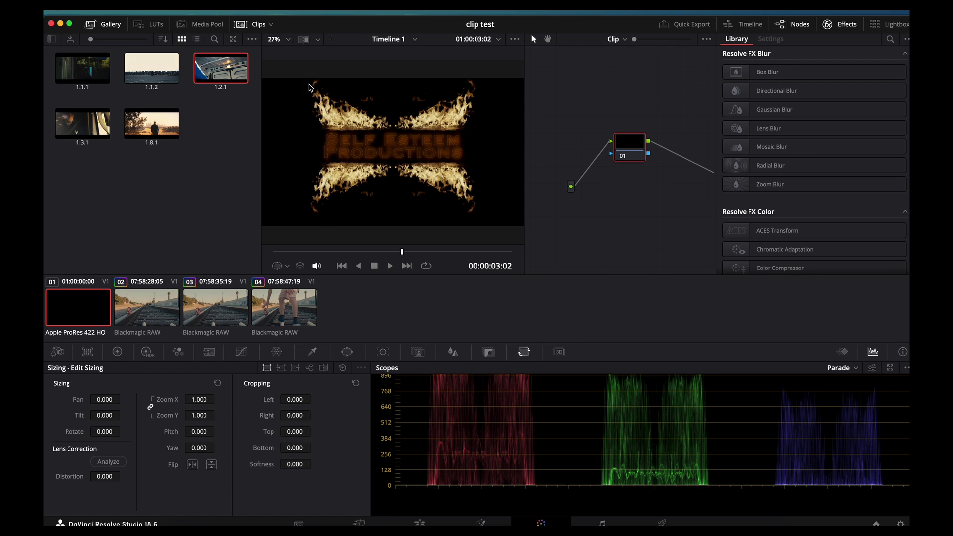
{"action": "left_click_drag", "start_coordinate": [417, 253], "coordinate": [489, 255]}
Scrub through clip 02, reset its Edit Sizing cropping, and return to the Edit page
{"action": "left_click", "coordinate": [148, 306]}
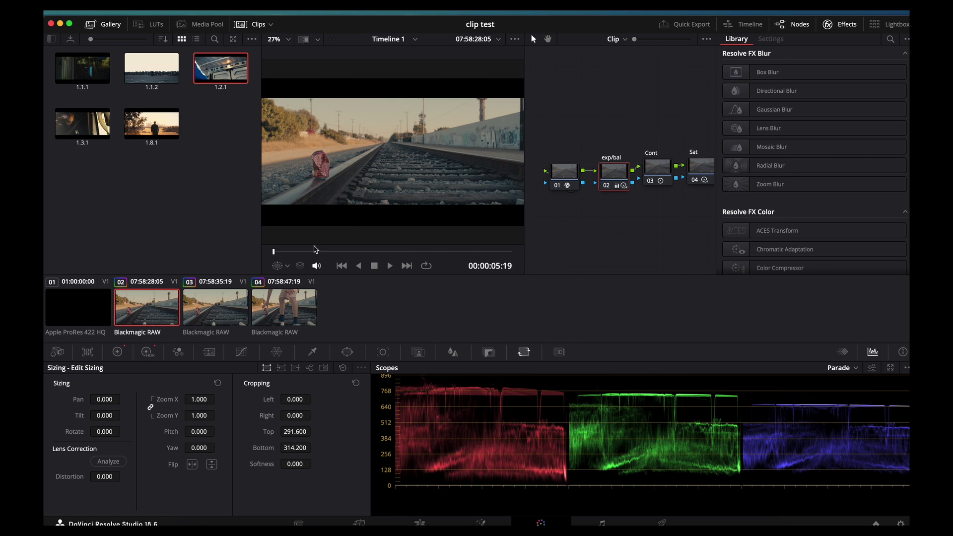
{"action": "left_click_drag", "start_coordinate": [315, 250], "coordinate": [480, 257]}
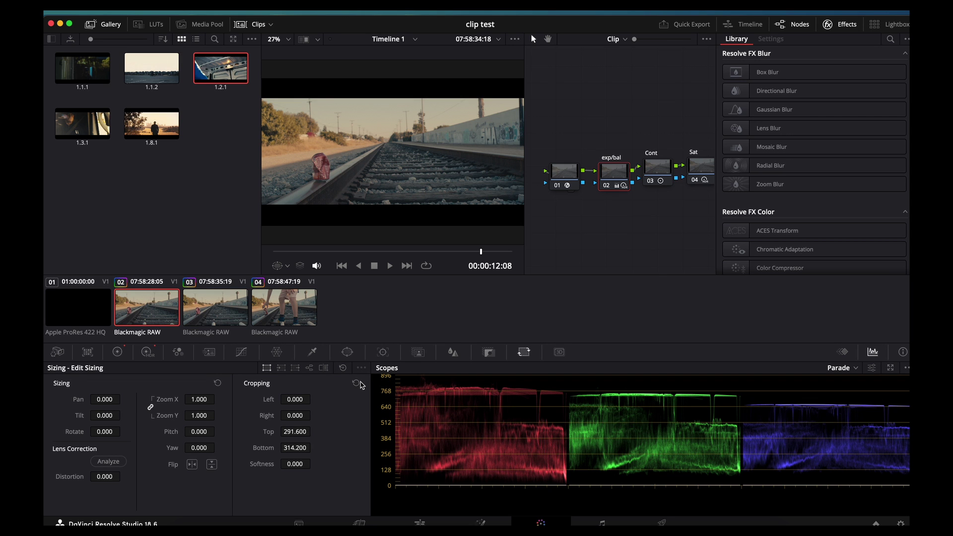
{"action": "left_click", "coordinate": [356, 384]}
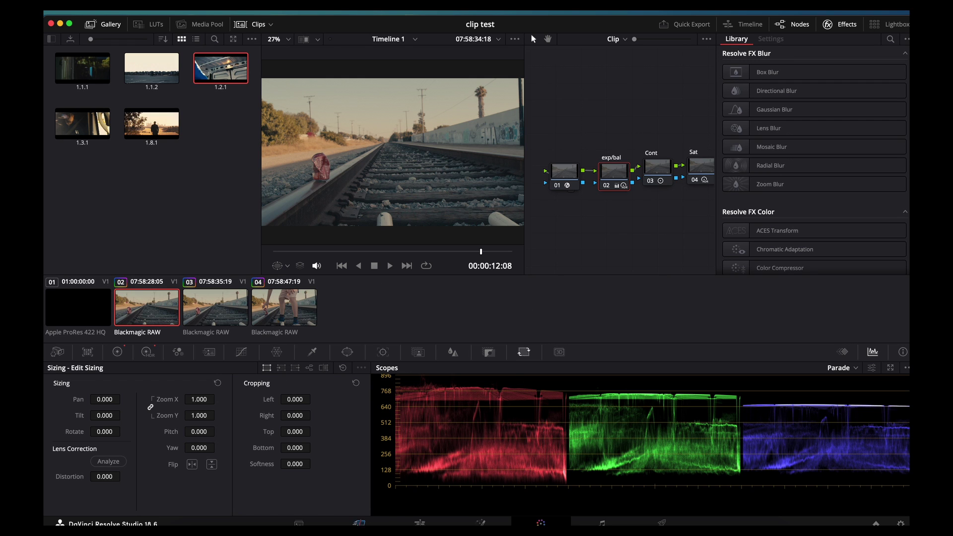
{"action": "left_click", "coordinate": [79, 310]}
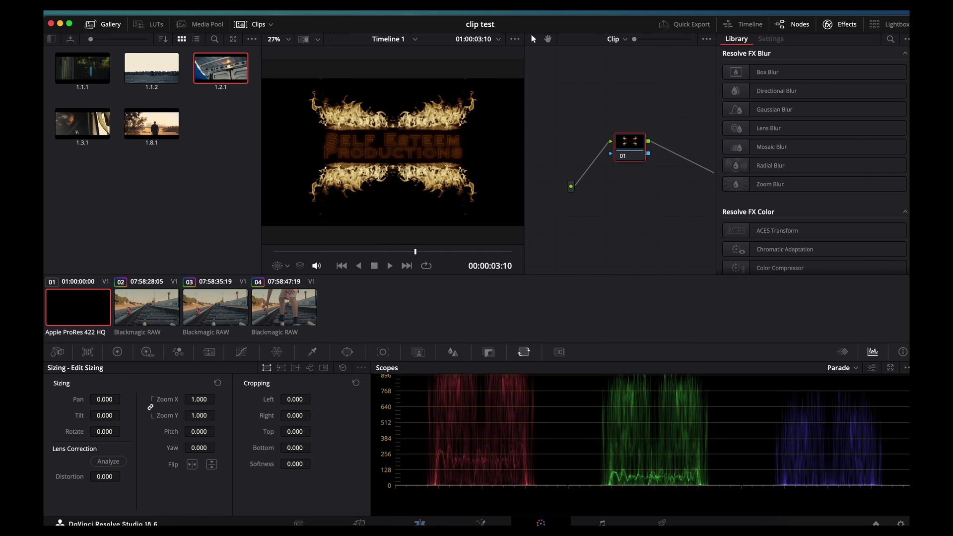
{"action": "left_click", "coordinate": [419, 523]}
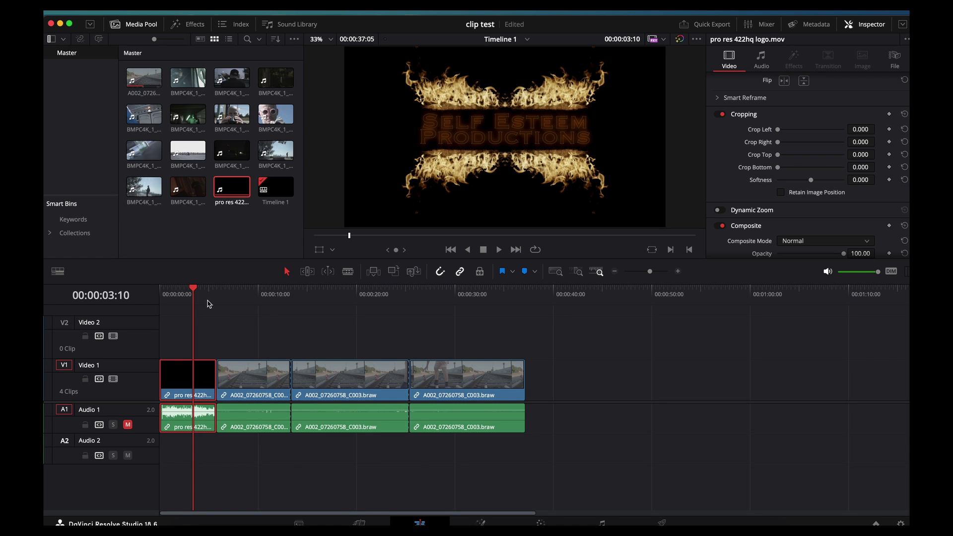
Find the Adjustment Clip effect by searching the Toolbox for "adj", and place it on Video 2 above the three railway clips
{"action": "left_click", "coordinate": [195, 25]}
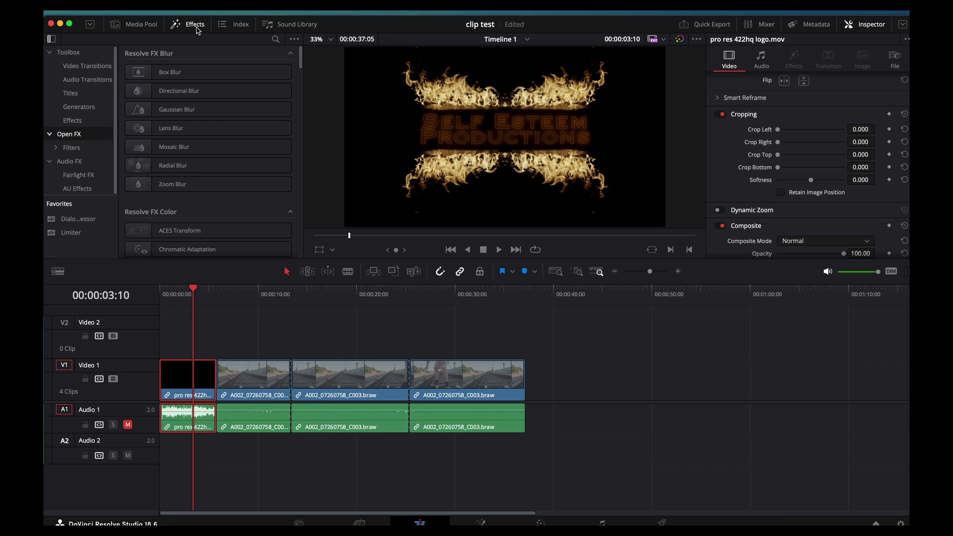
{"action": "left_click", "coordinate": [275, 39]}
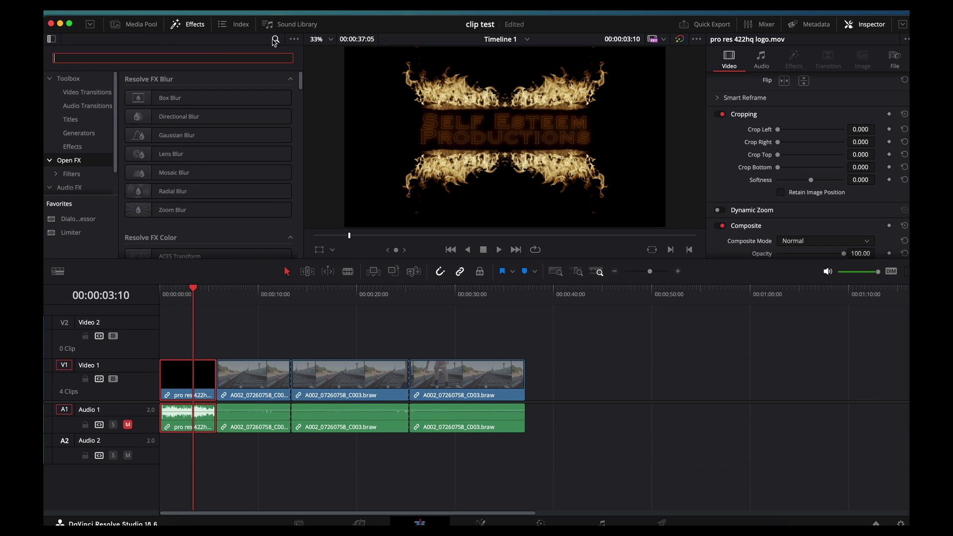
{"action": "type", "text": "adj"}
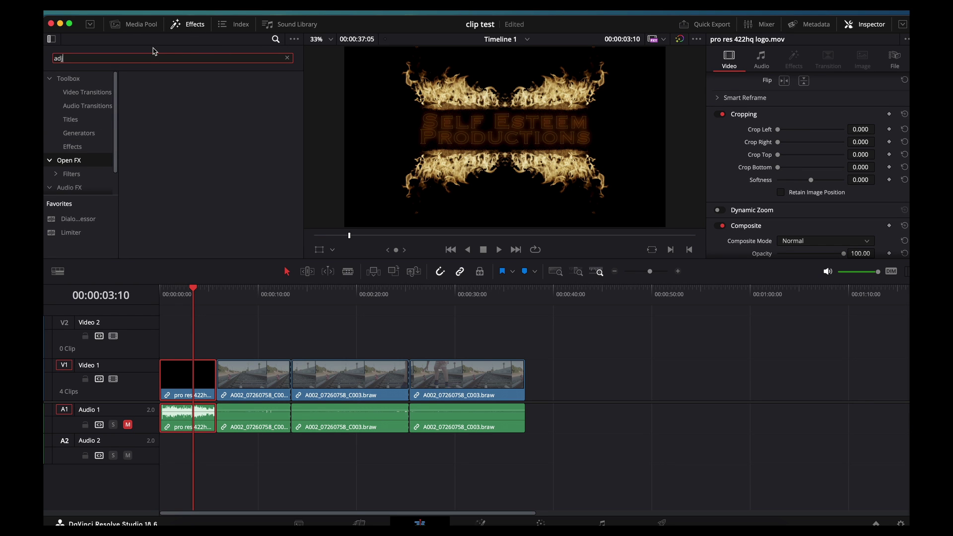
{"action": "left_click", "coordinate": [68, 78]}
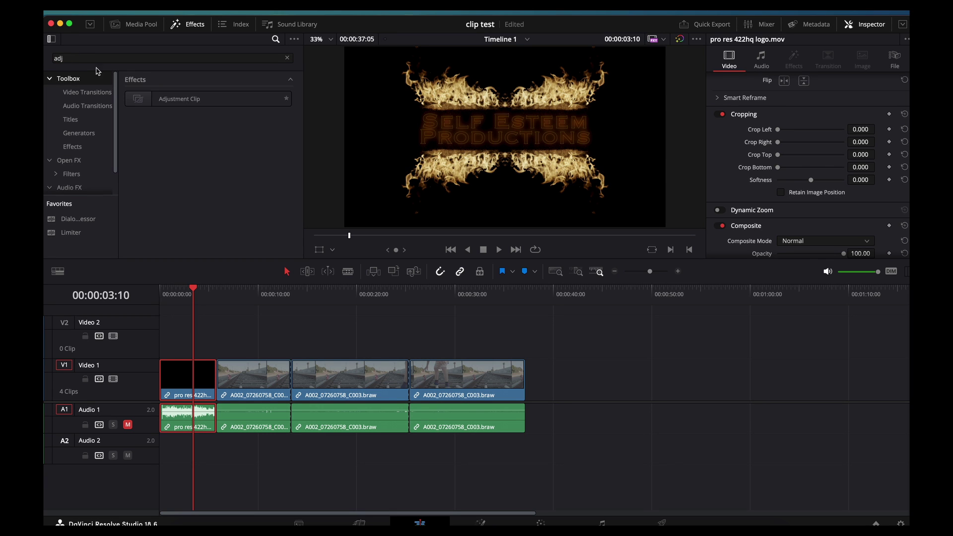
{"action": "left_click_drag", "start_coordinate": [160, 103], "coordinate": [524, 338]}
Crop the adjustment clip by 263.8 at the top and 412.2 at the bottom, and scrub the timeline to check it
{"action": "left_click_drag", "start_coordinate": [241, 304], "coordinate": [266, 328]}
{"action": "left_click", "coordinate": [328, 348]}
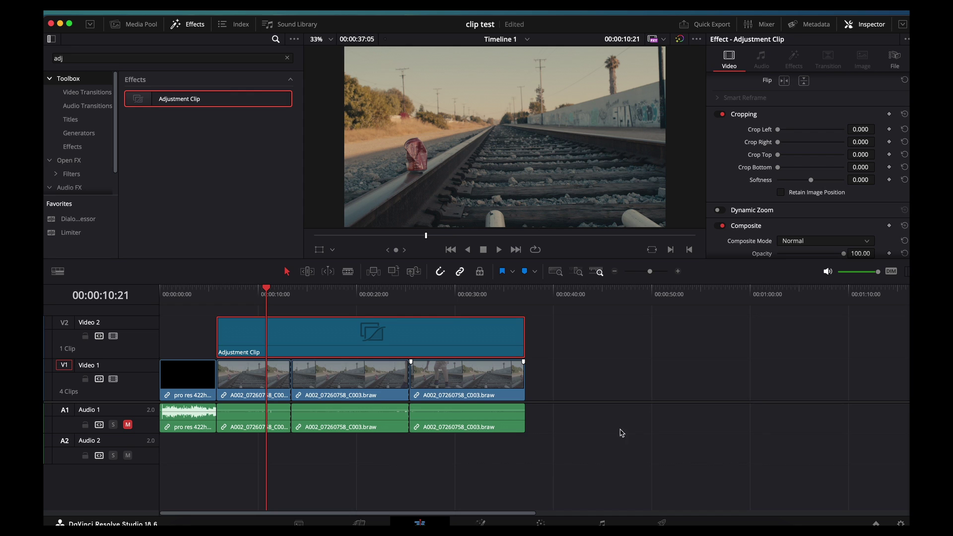
{"action": "left_click_drag", "start_coordinate": [778, 155], "coordinate": [790, 169]}
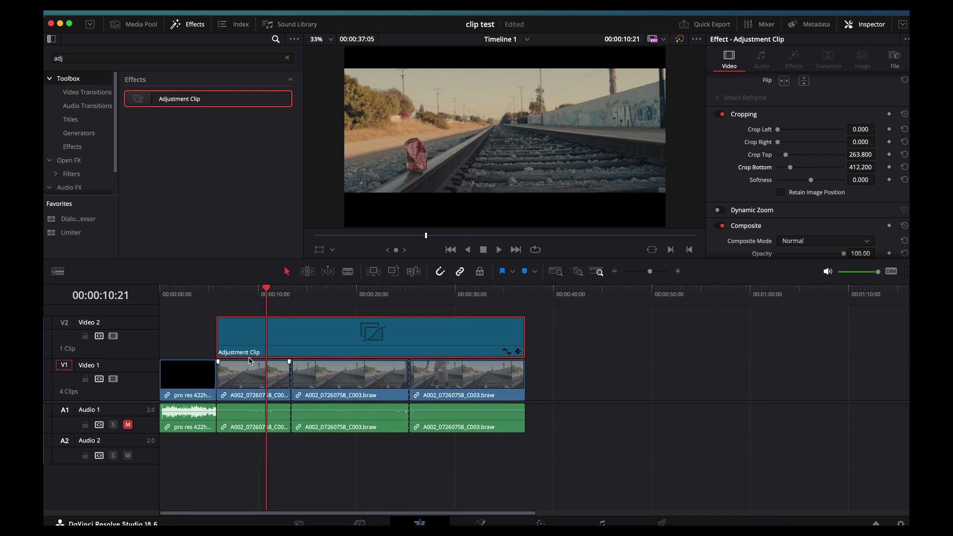
{"action": "mouse_move", "coordinate": [250, 305]}
{"action": "left_mouse_down"}
{"action": "mouse_move", "coordinate": [504, 298]}
{"action": "mouse_move", "coordinate": [182, 317]}
{"action": "mouse_move", "coordinate": [255, 318]}
{"action": "mouse_move", "coordinate": [247, 319]}
{"action": "left_mouse_up"}
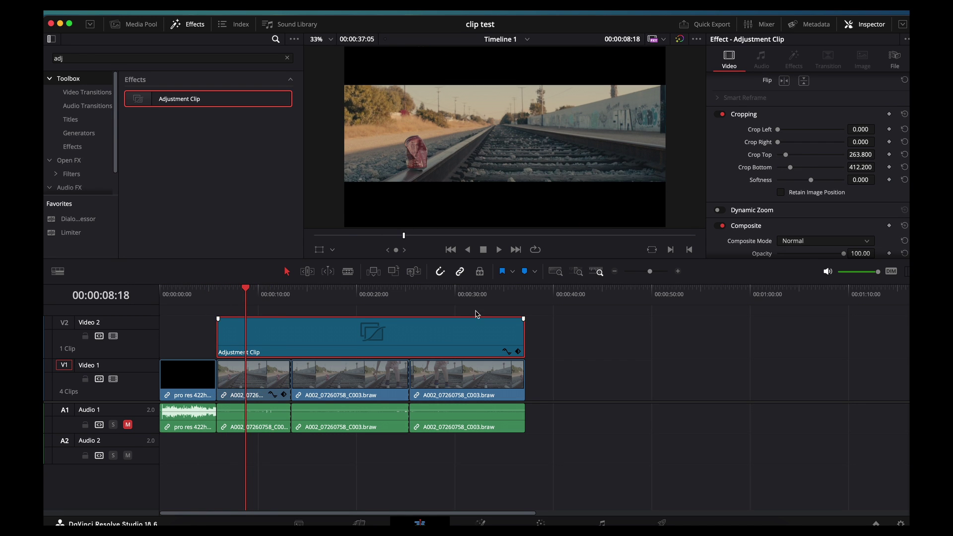